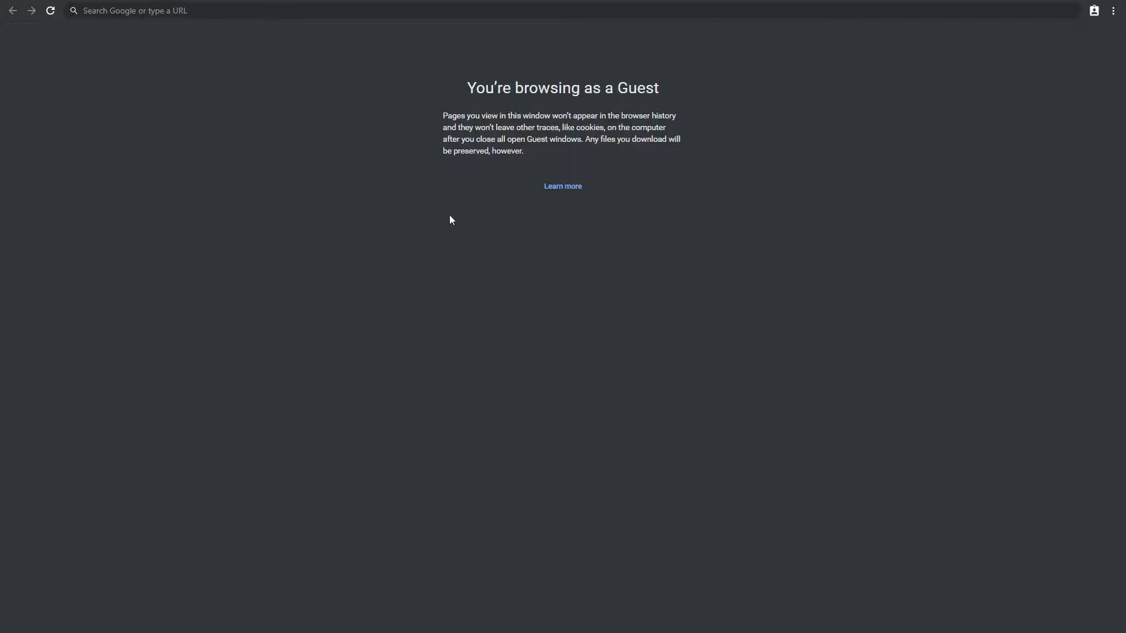
# Load 192.168.1.101 in Chrome and dismiss the browser-too-new alert to reach Login.htm
pyautogui.click(235, 13)
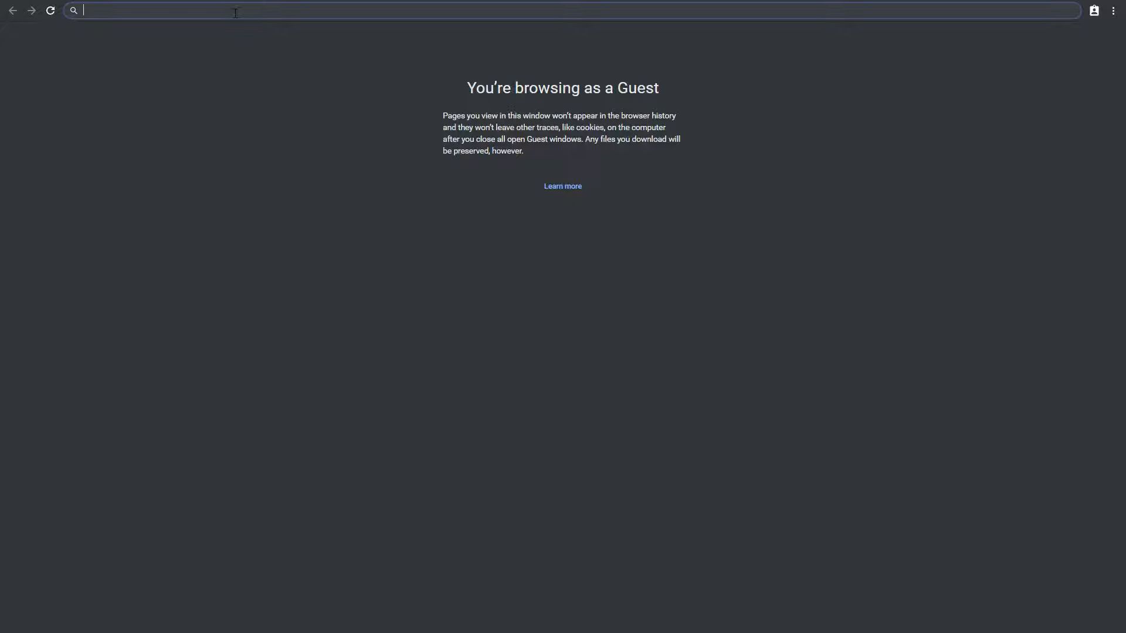
pyautogui.write('192.')
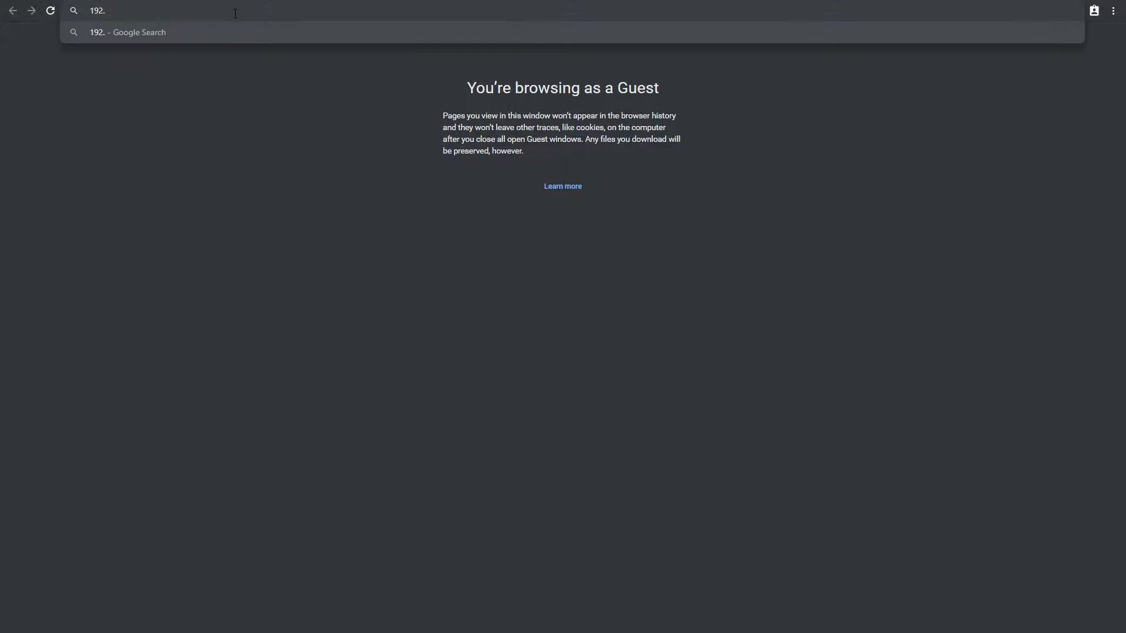
pyautogui.write('168.1.101')
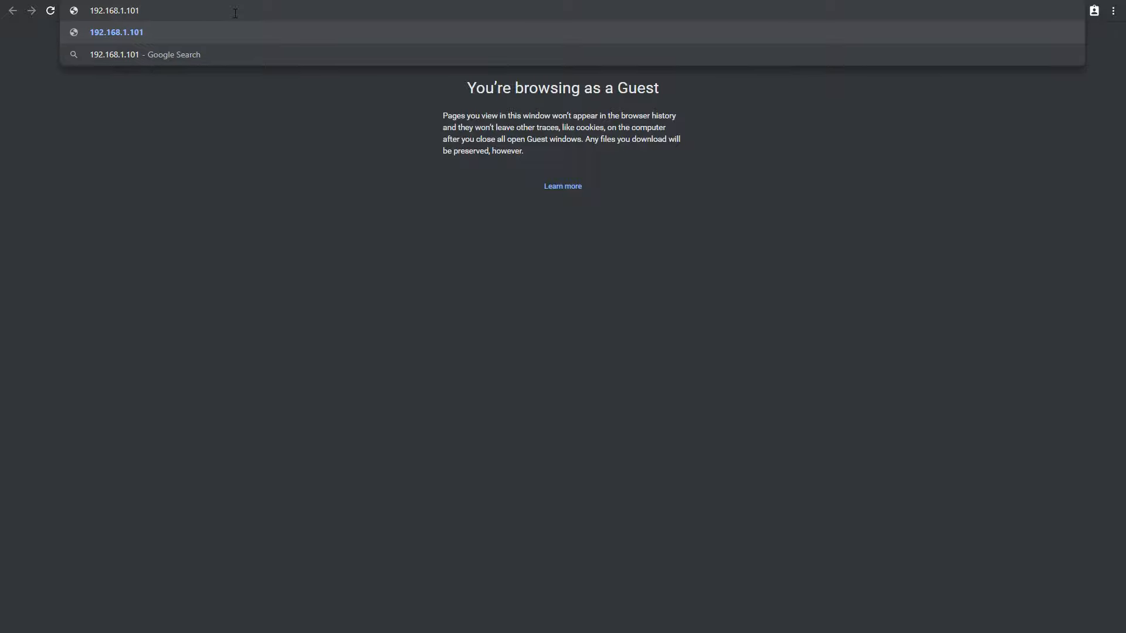
pyautogui.press('Return')
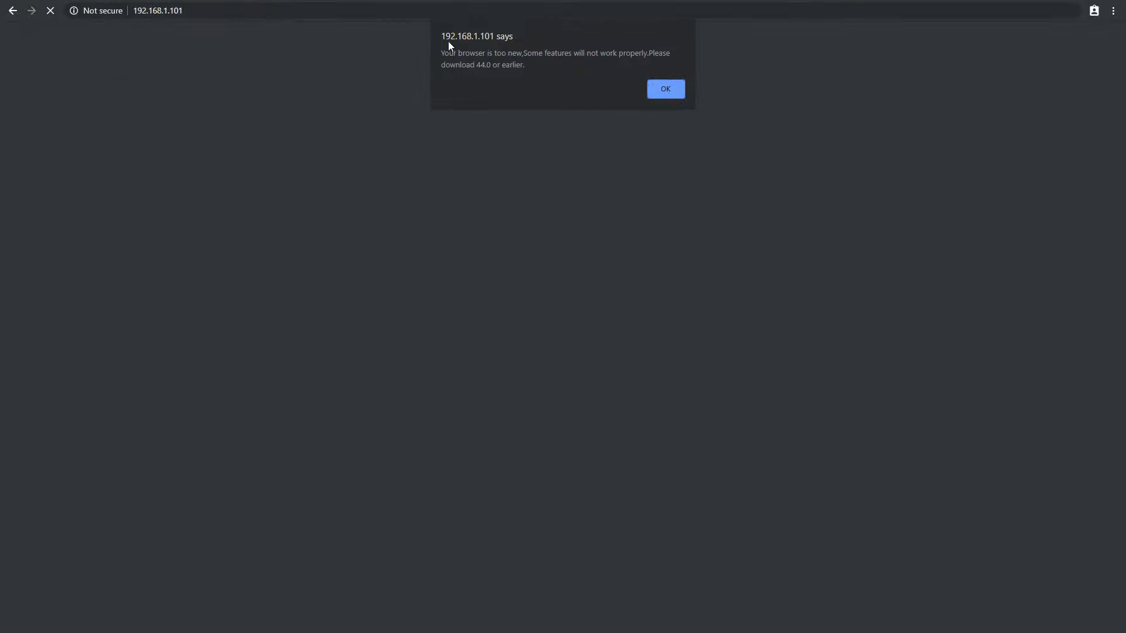
pyautogui.click(673, 90)
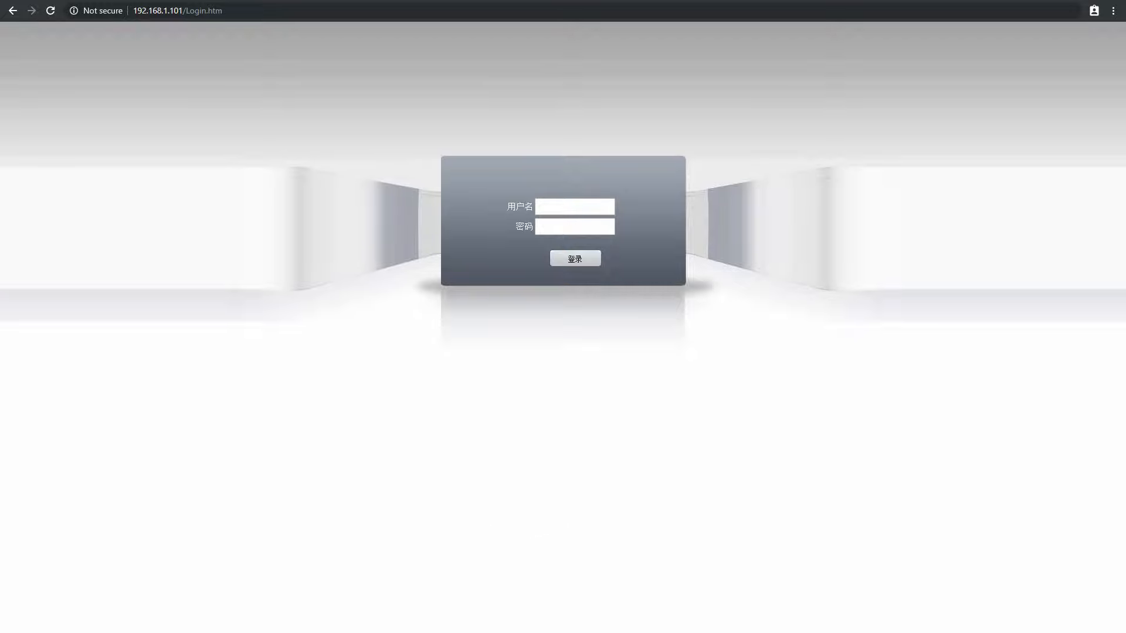
# In Windows Sandbox, launch Internet Explorer by searching 'internet' and maximize its window
pyautogui.hotkey('alt', 'Tab')
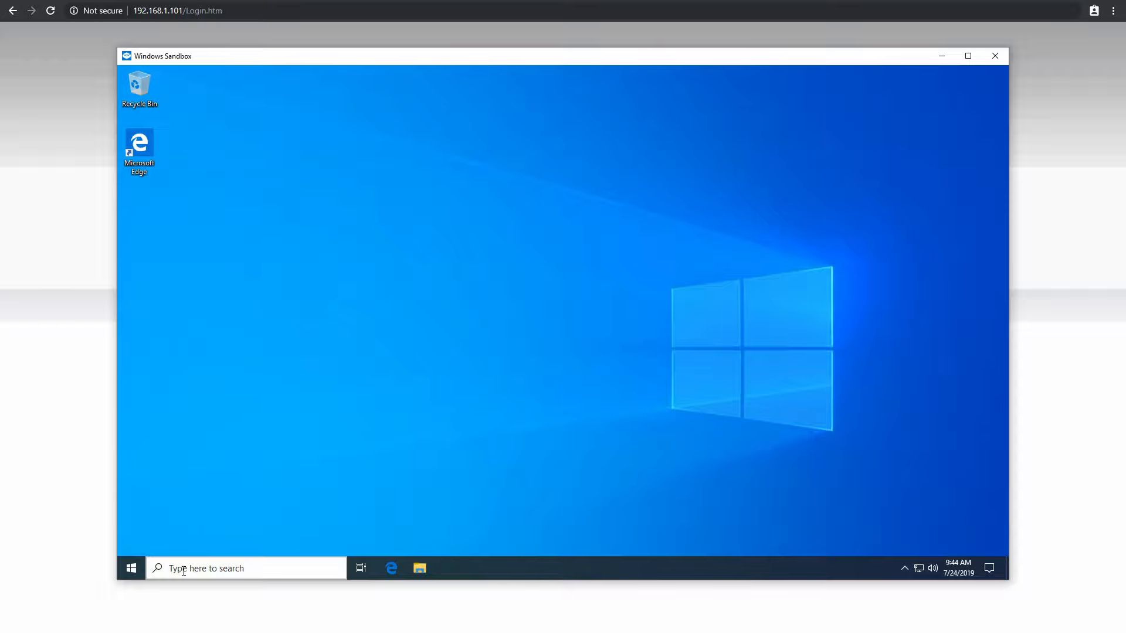
pyautogui.click(220, 569)
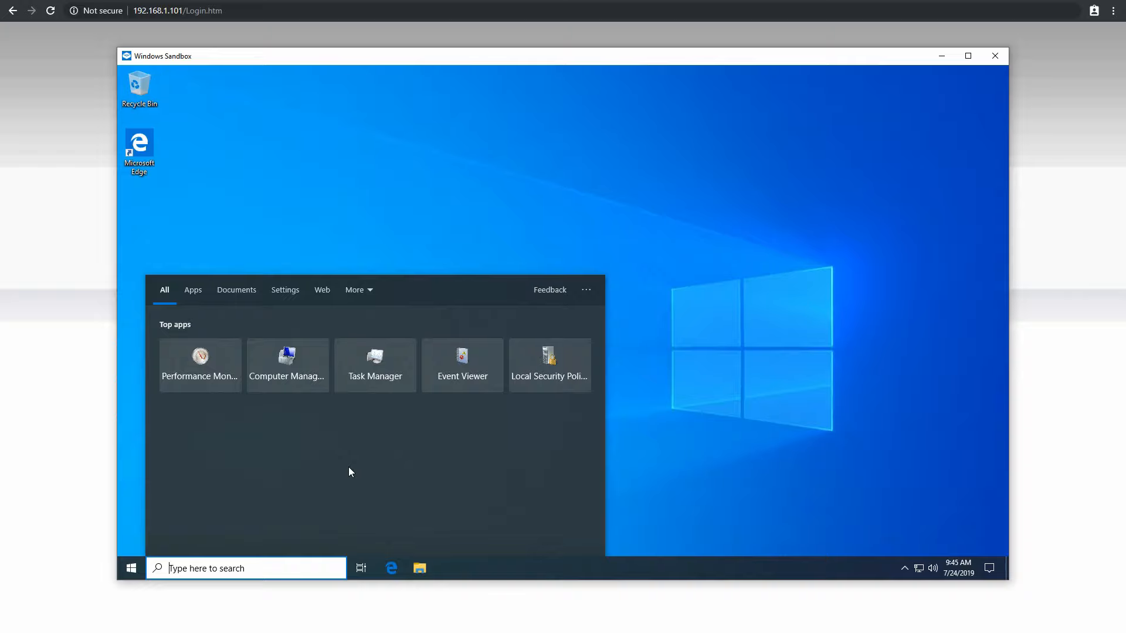
pyautogui.write('internet')
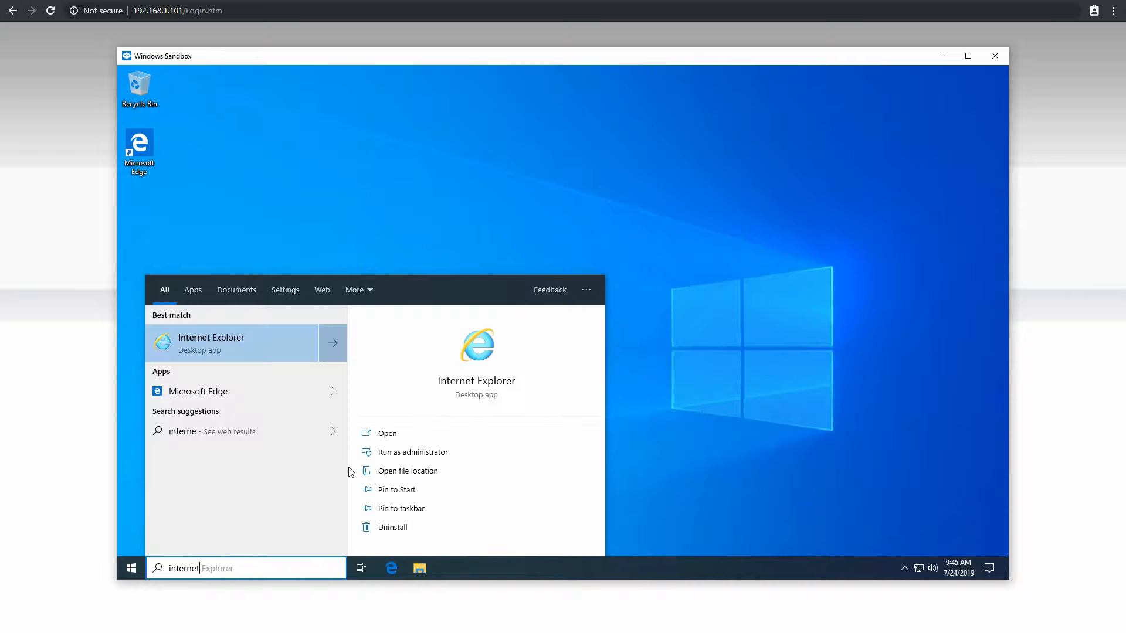
pyautogui.press('Return')
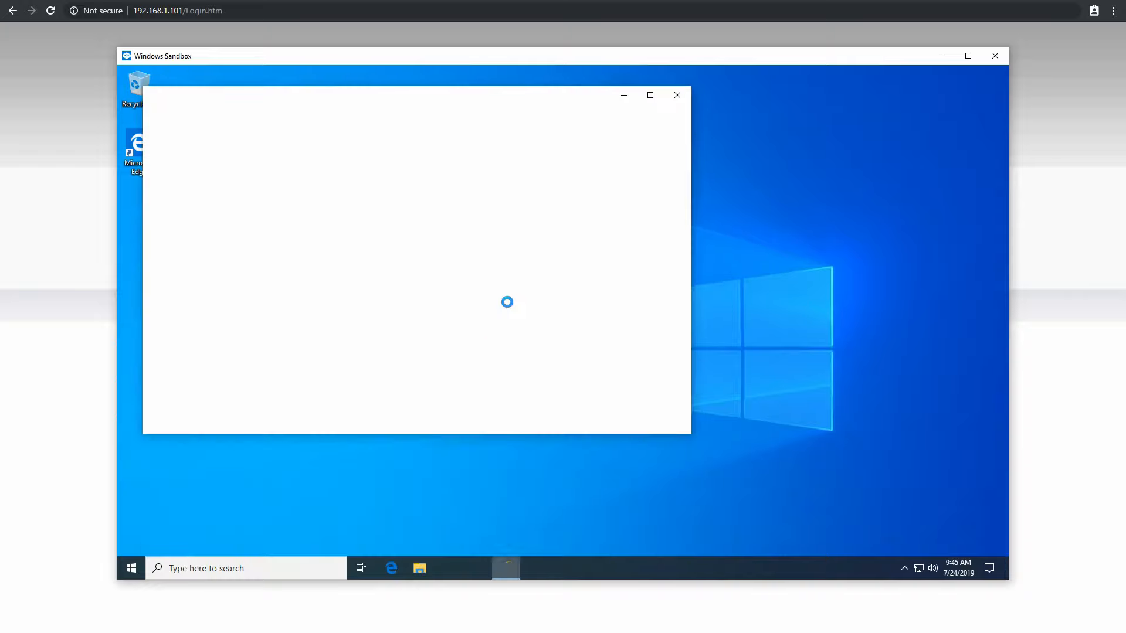
pyautogui.click(651, 96)
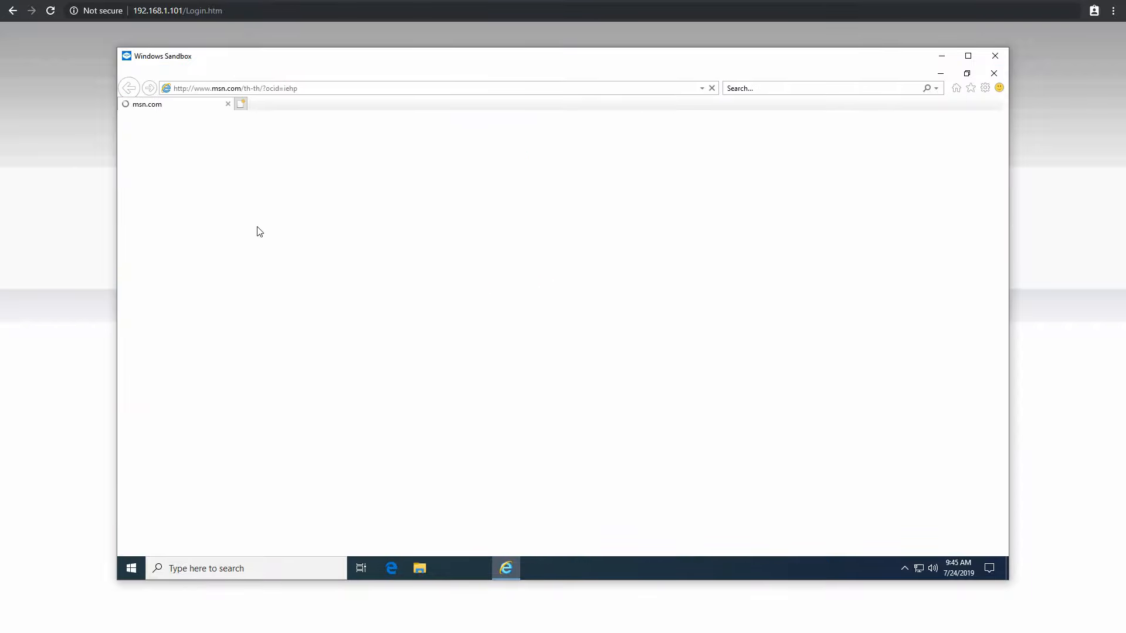
# Go to 192.168.1.101 in Internet Explorer to load the NETSurveillance WEB login page
pyautogui.click(330, 89)
pyautogui.write('192')
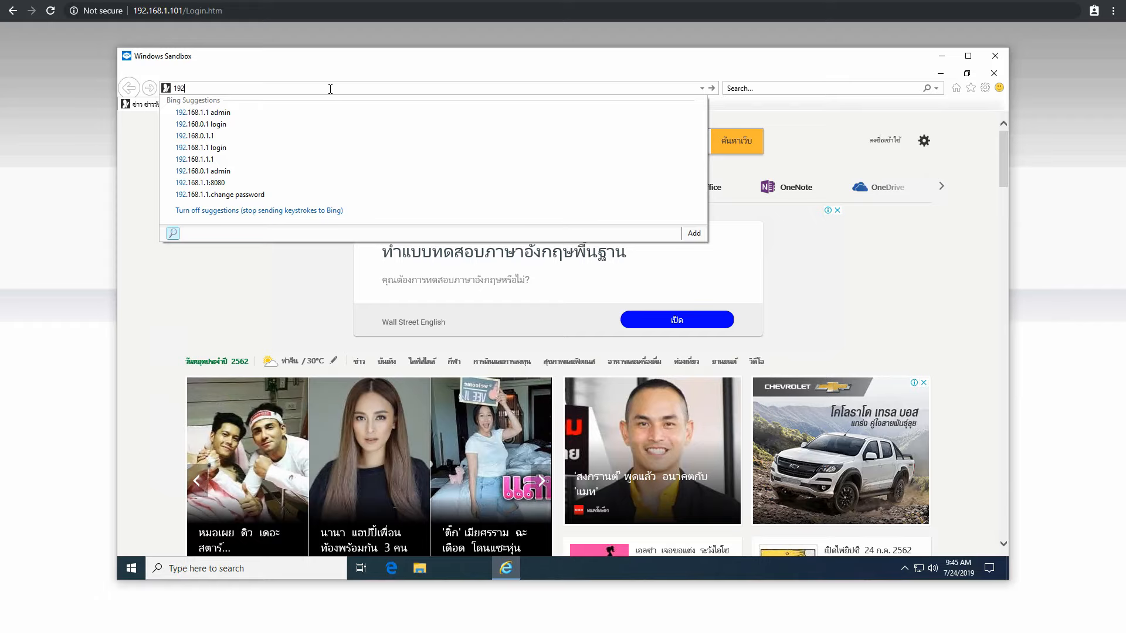
pyautogui.write('.168')
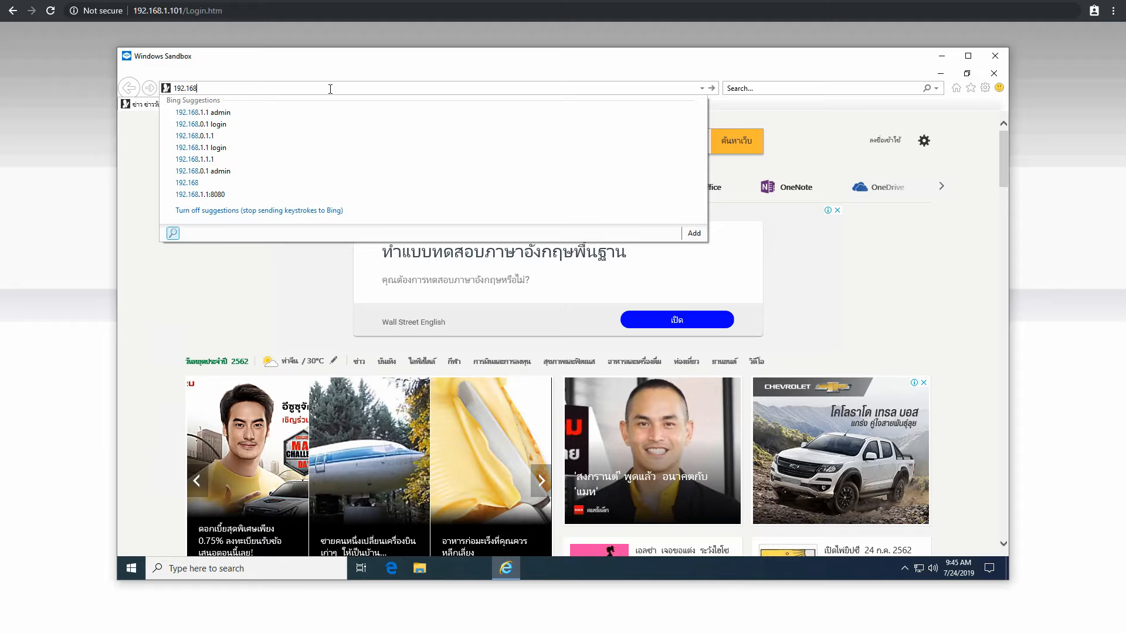
pyautogui.write('.1.')
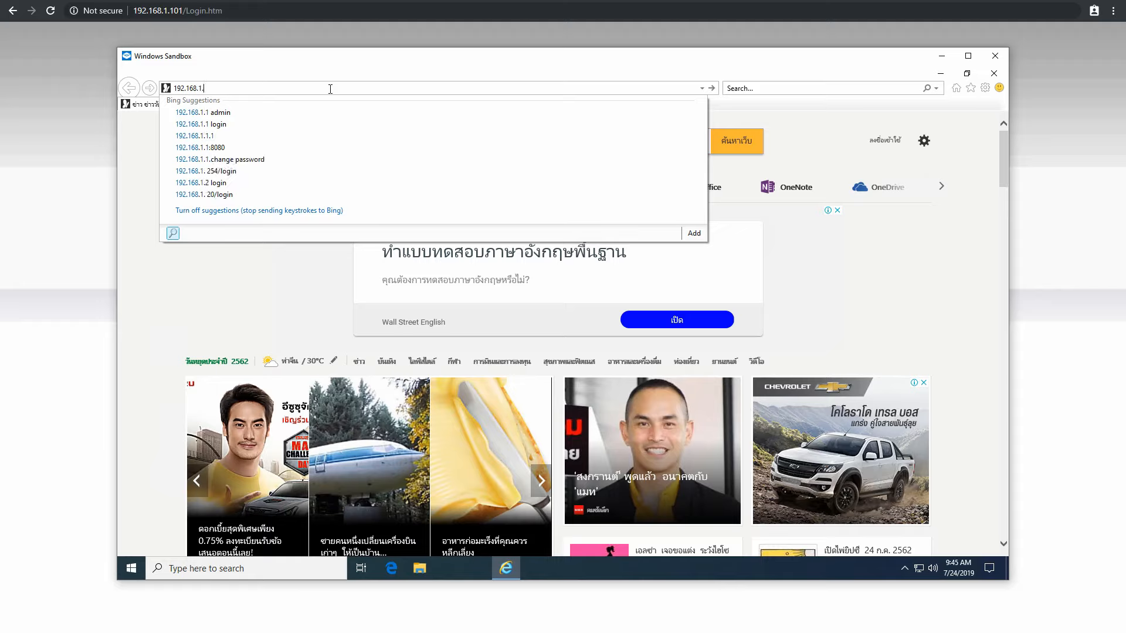
pyautogui.write('101')
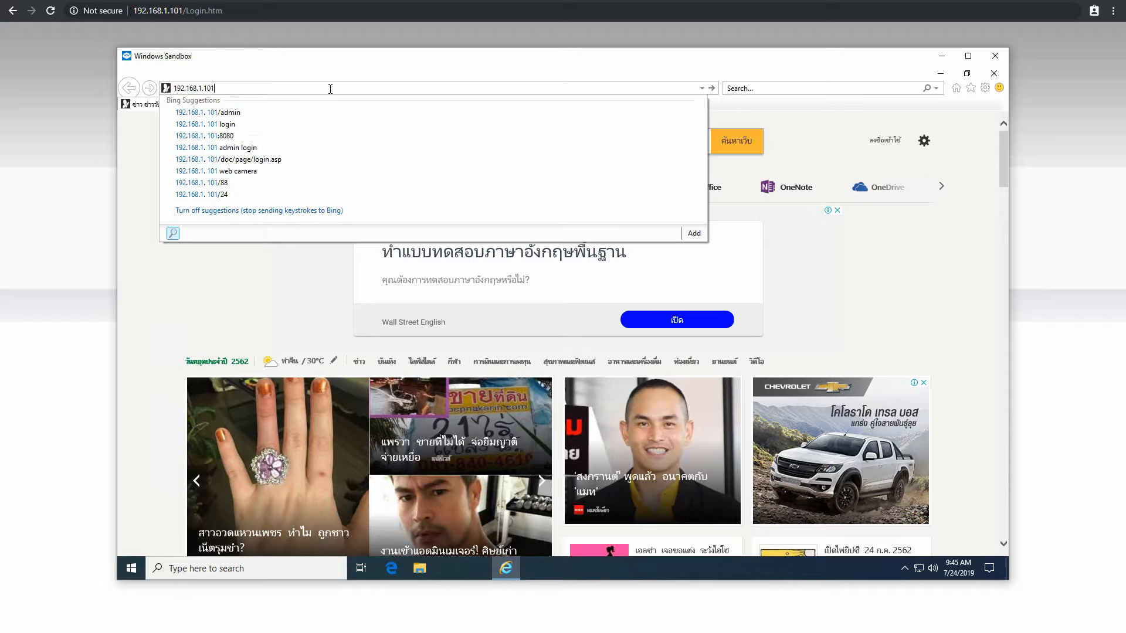
pyautogui.press('Return')
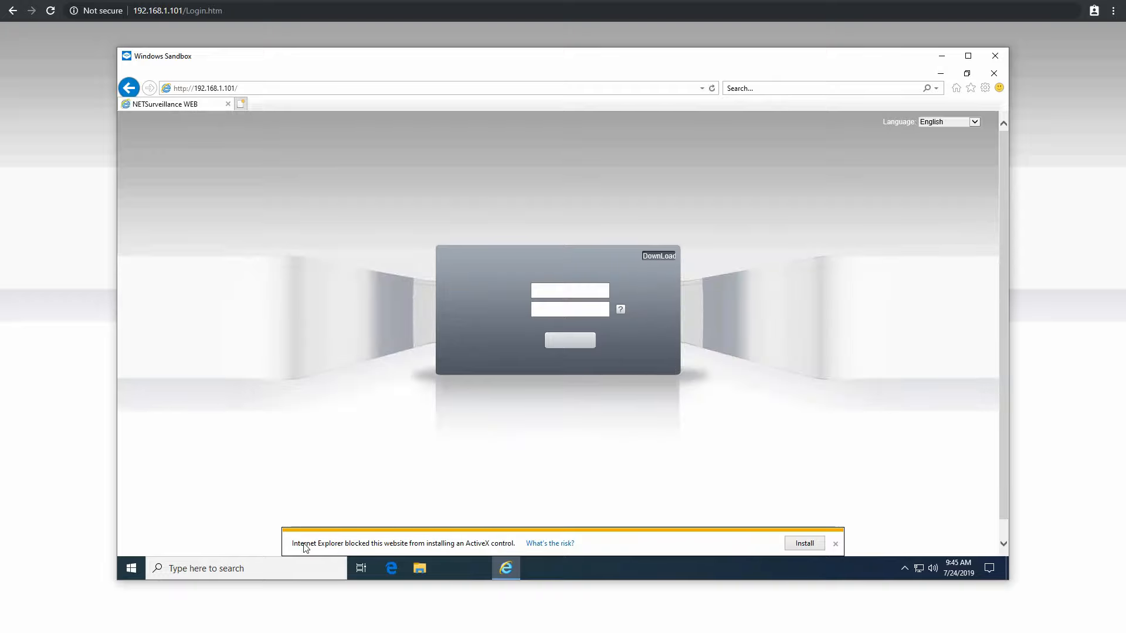
# Allow the ActiveX install, acknowledge the security warning, then download and run NewActive.exe
pyautogui.click(810, 544)
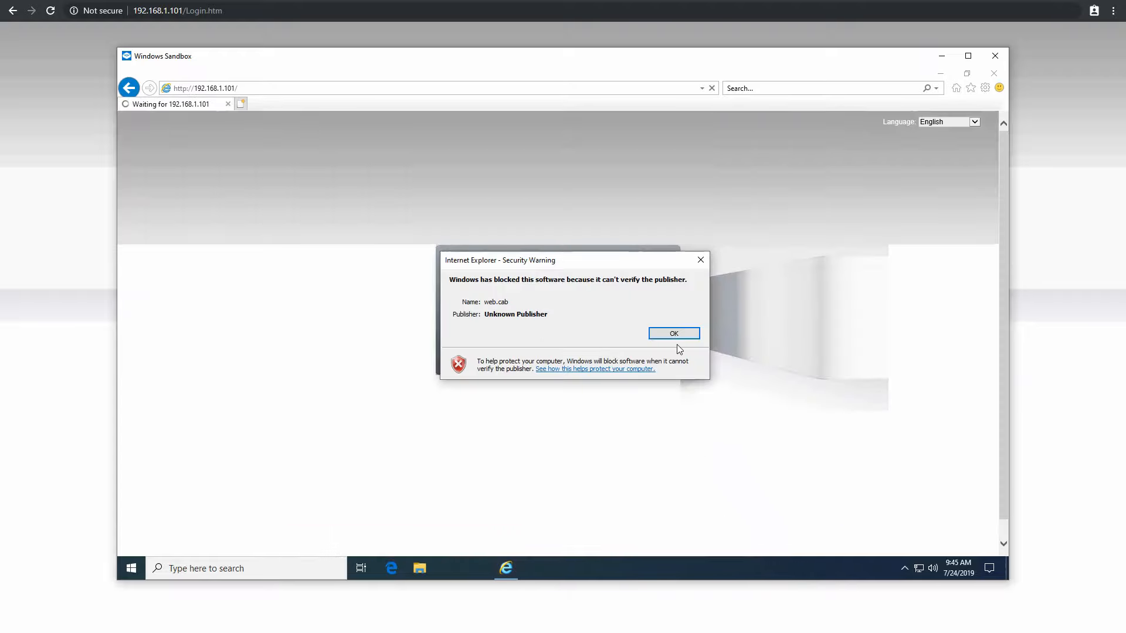
pyautogui.click(672, 336)
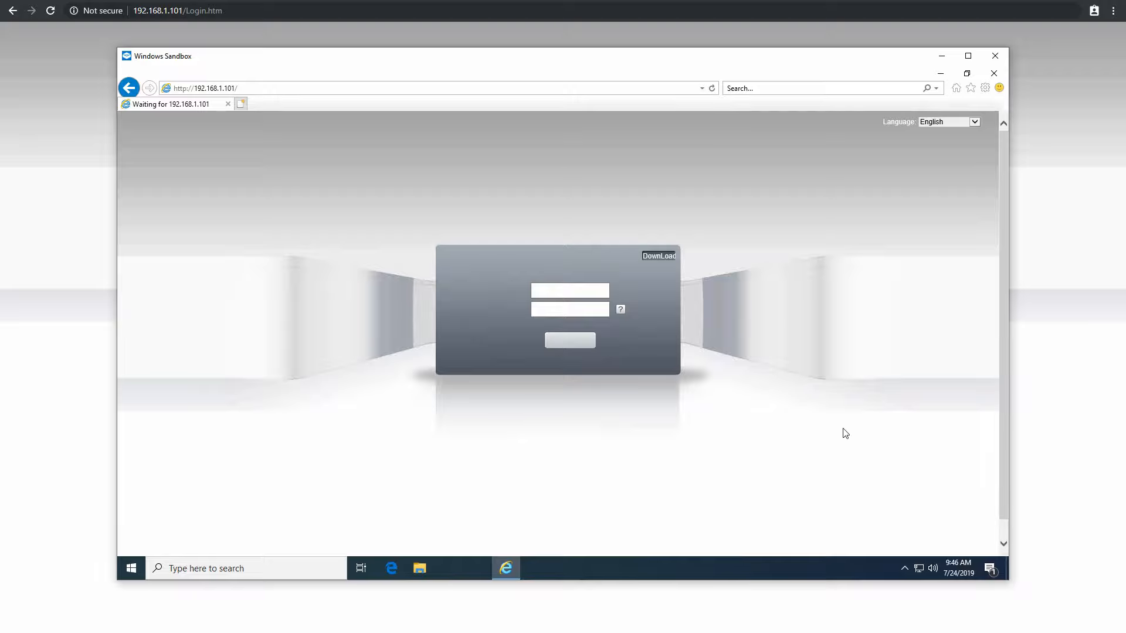
pyautogui.click(655, 262)
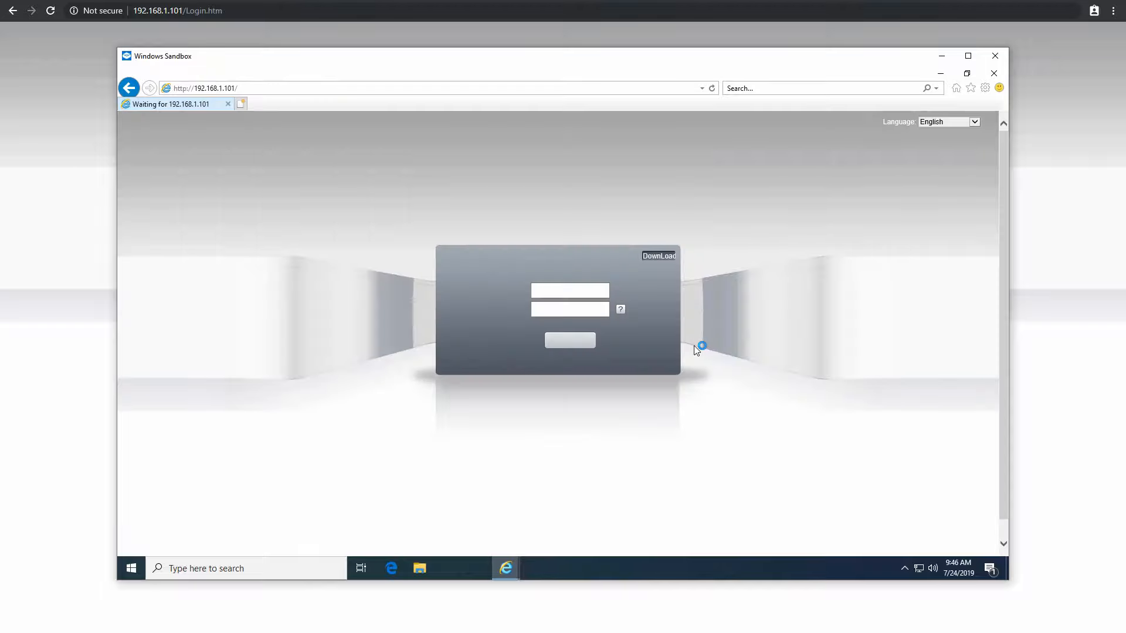
pyautogui.click(713, 542)
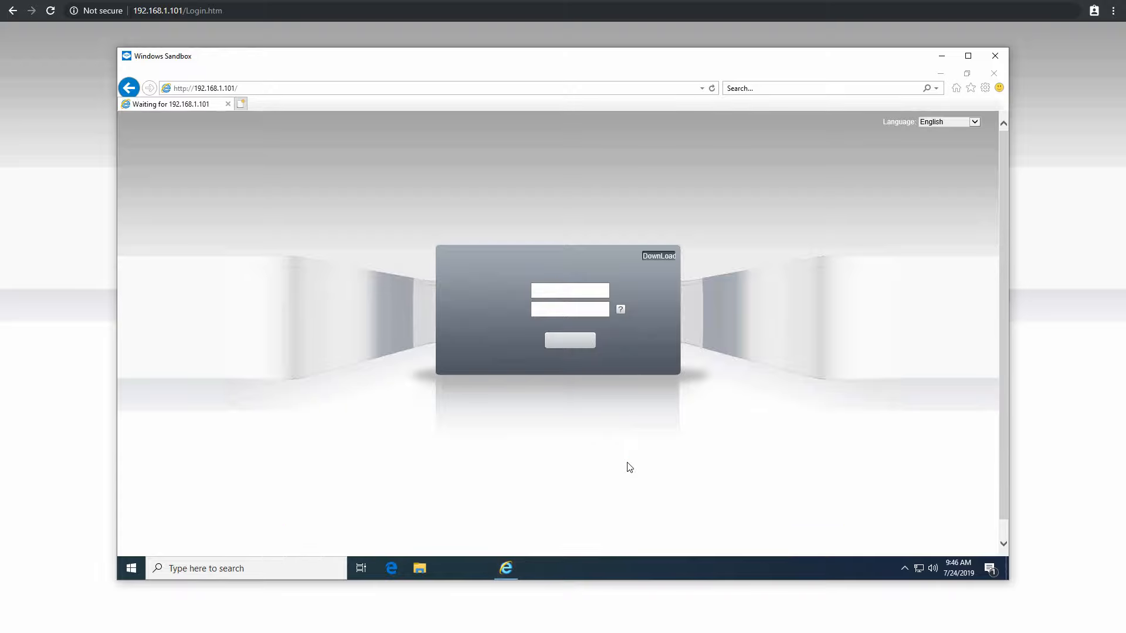
# Choose English as the setup language and move past the welcome page
pyautogui.click(445, 306)
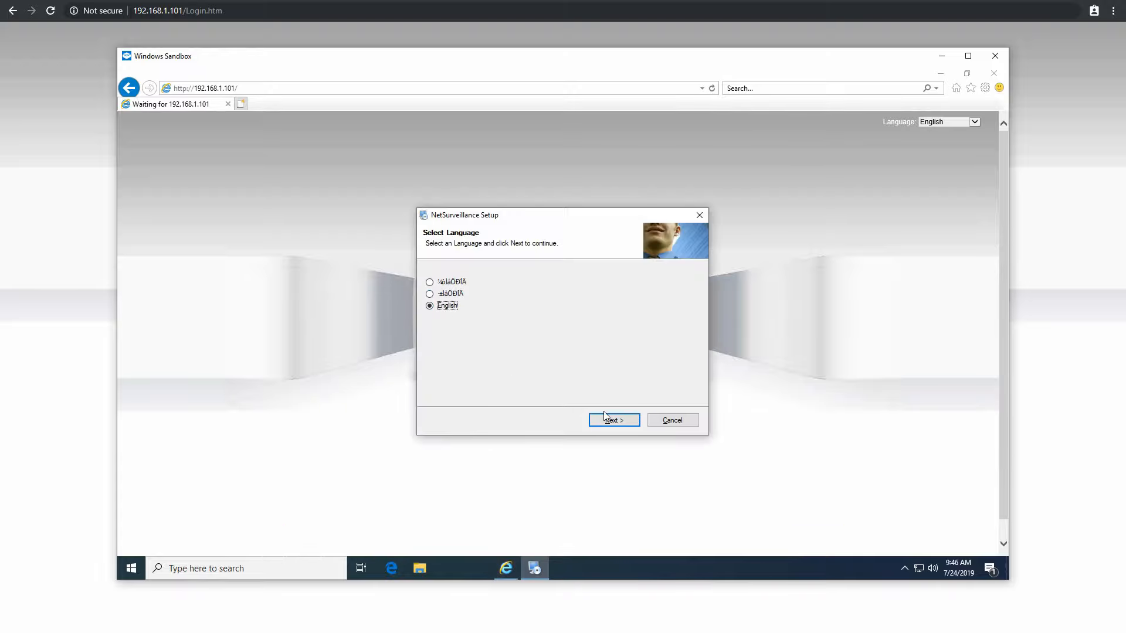
pyautogui.click(614, 423)
pyautogui.click(614, 422)
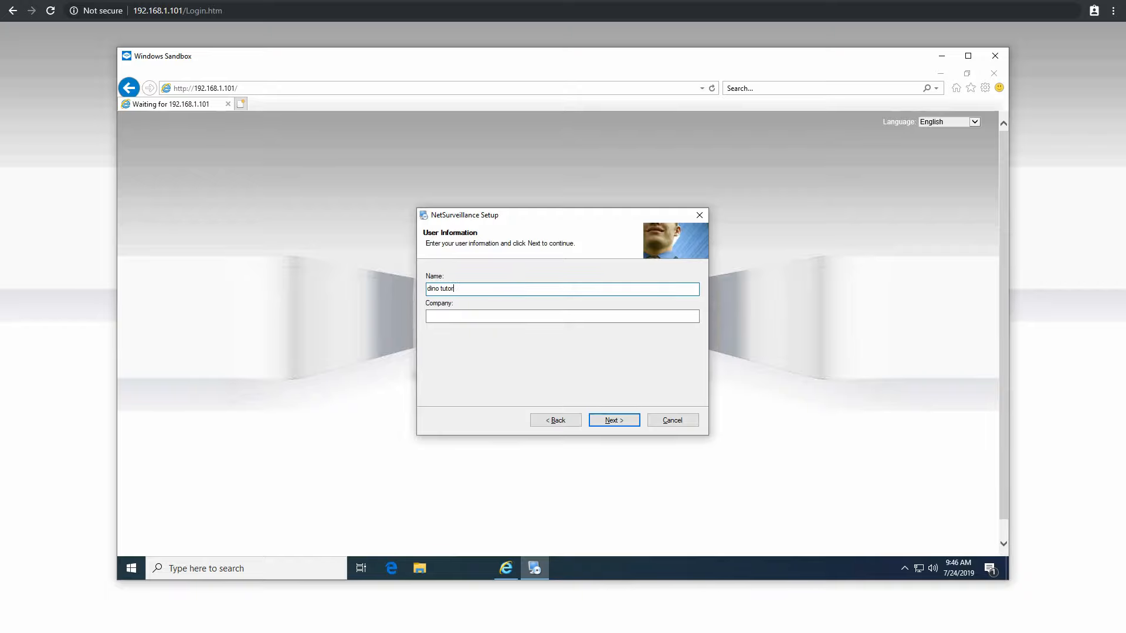
# Enter 'dino tutorials' as company, keep the default folder, install and finish setup
pyautogui.press('Tab')
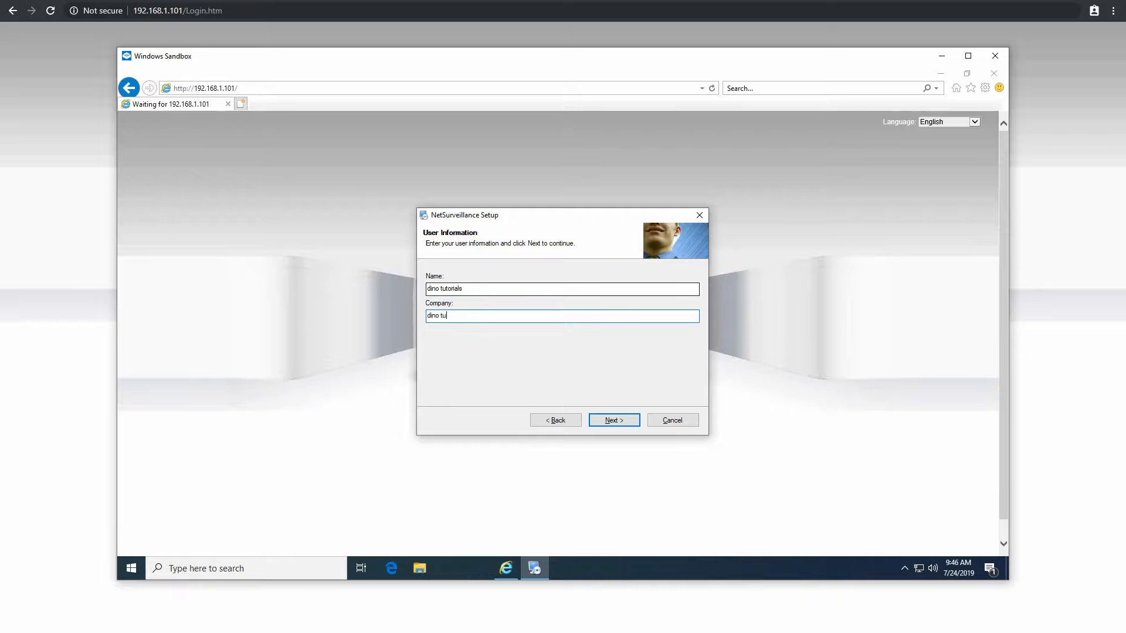
pyautogui.write('dino tutorials')
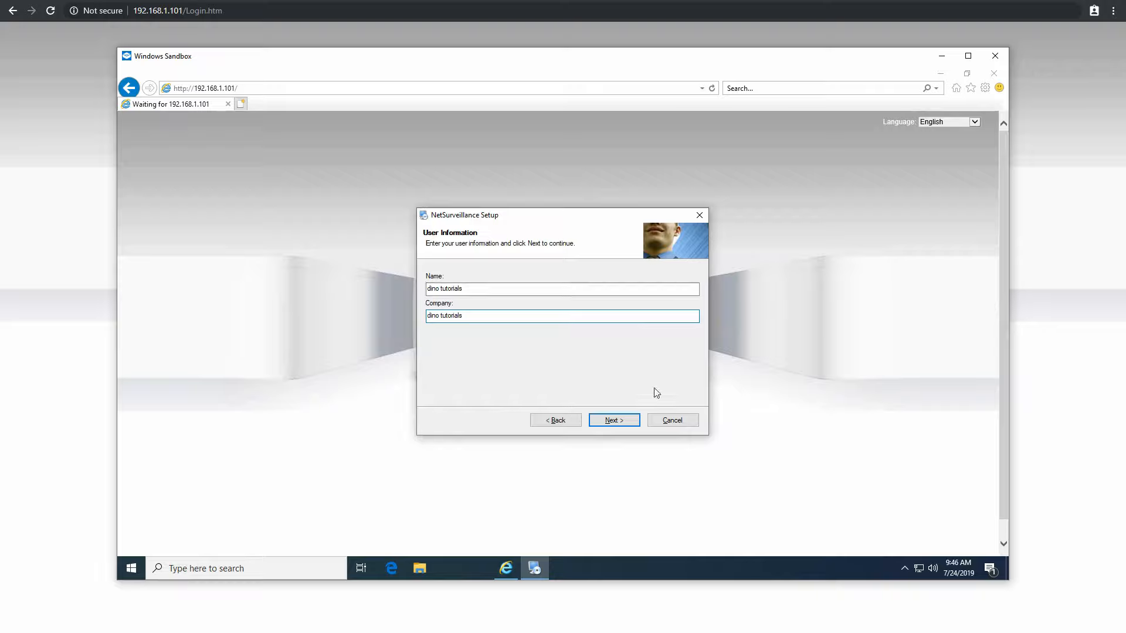
pyautogui.click(633, 420)
pyautogui.click(633, 420)
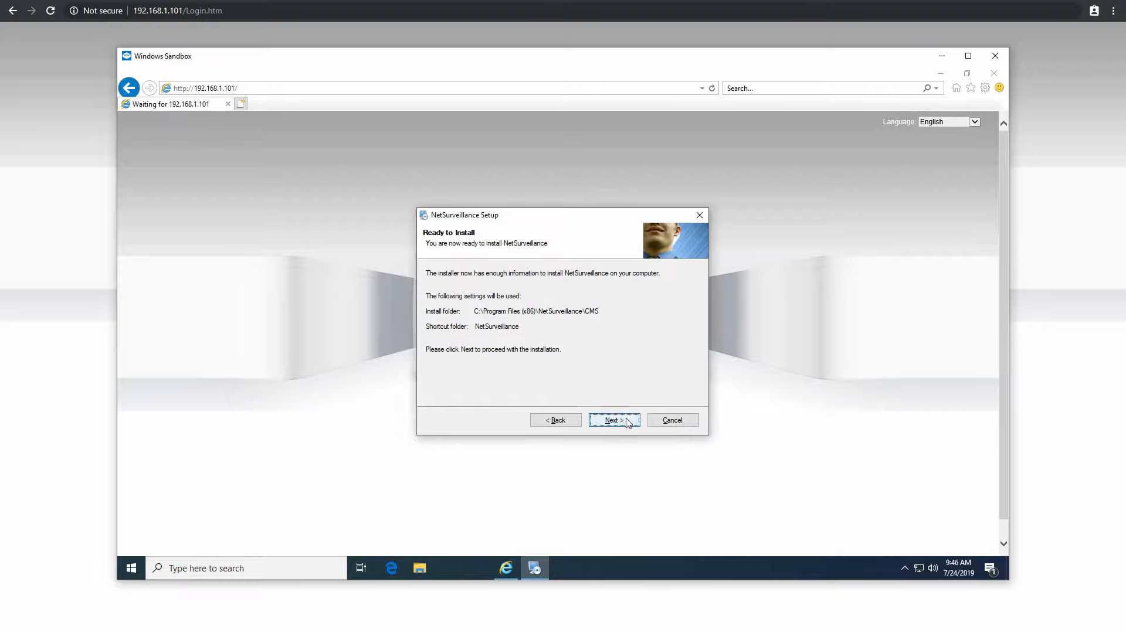
pyautogui.click(625, 419)
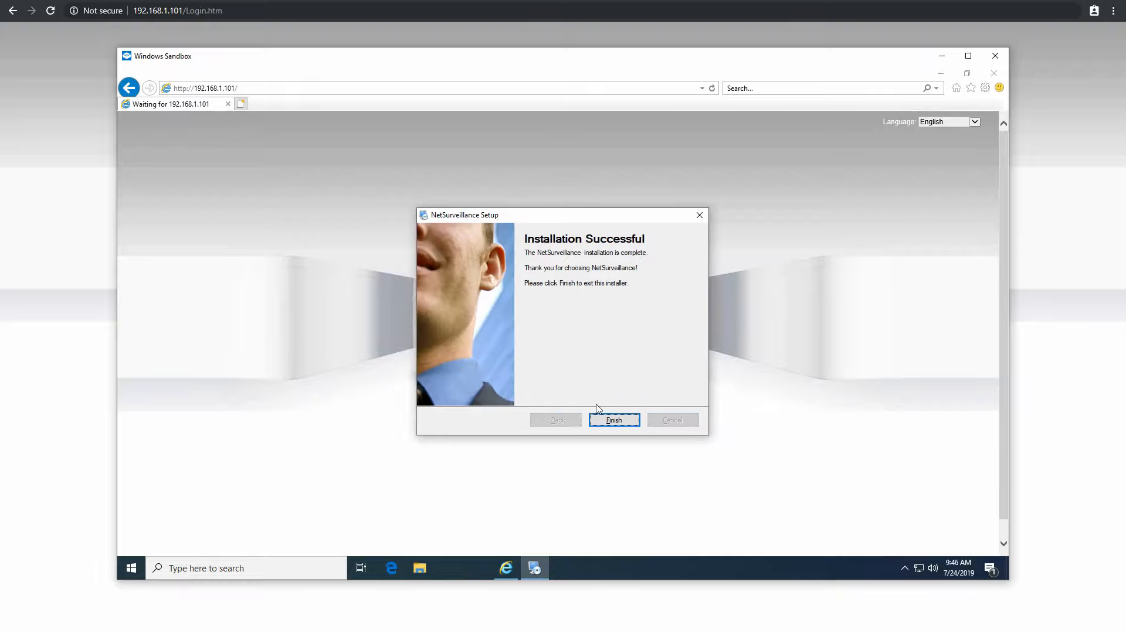
pyautogui.click(610, 420)
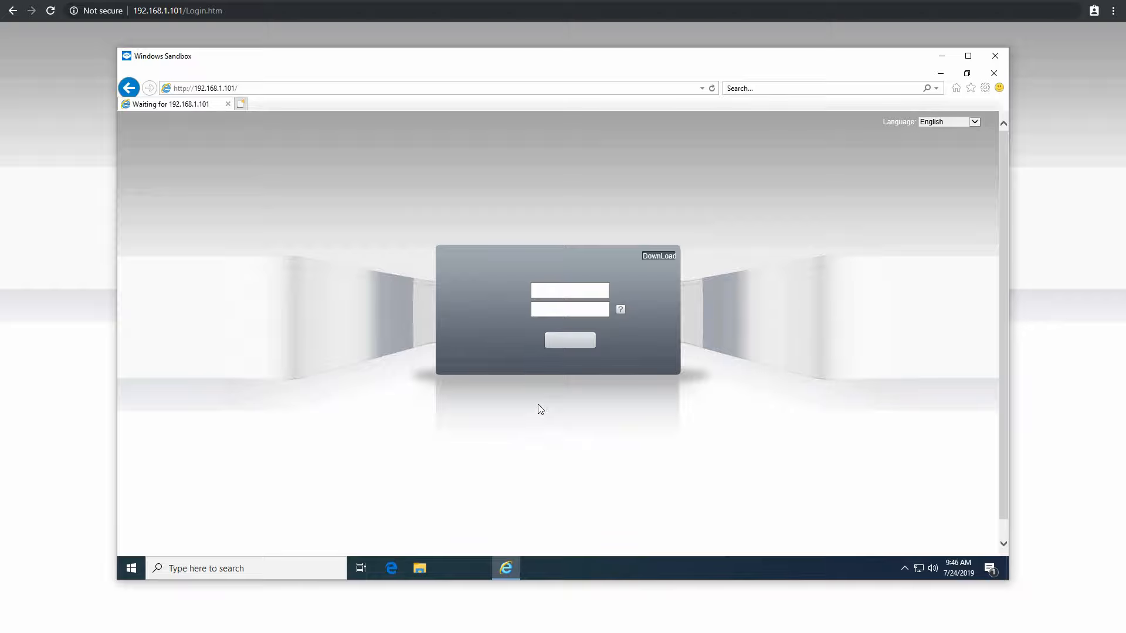
# Reload the camera login page and allow its ActiveX add-on to run
pyautogui.click(255, 86)
pyautogui.press('Return')
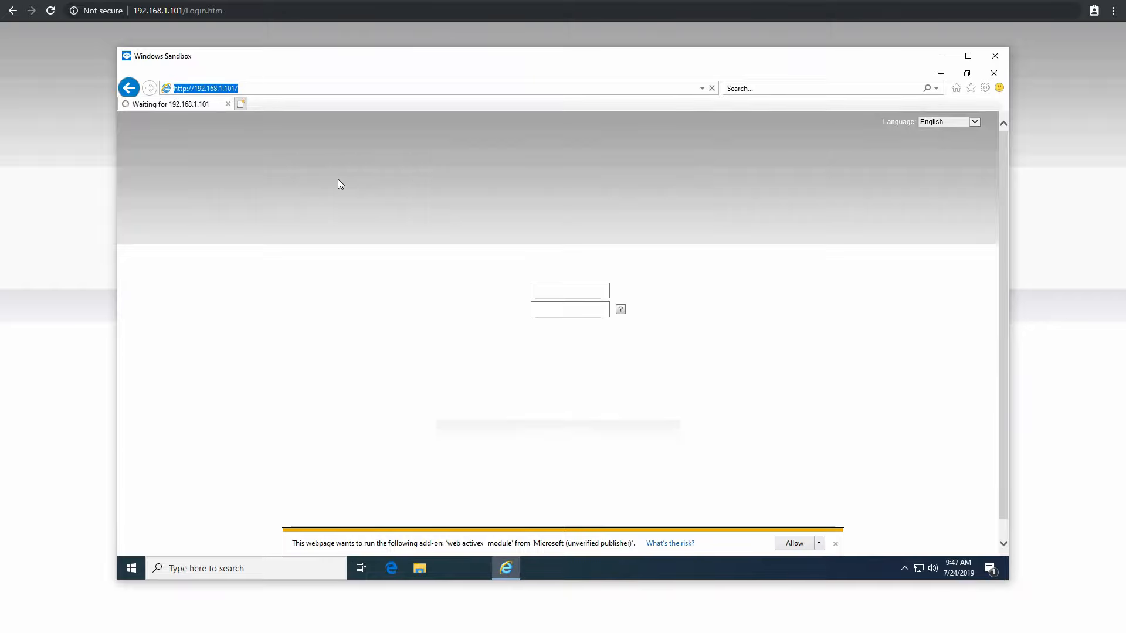
pyautogui.click(794, 543)
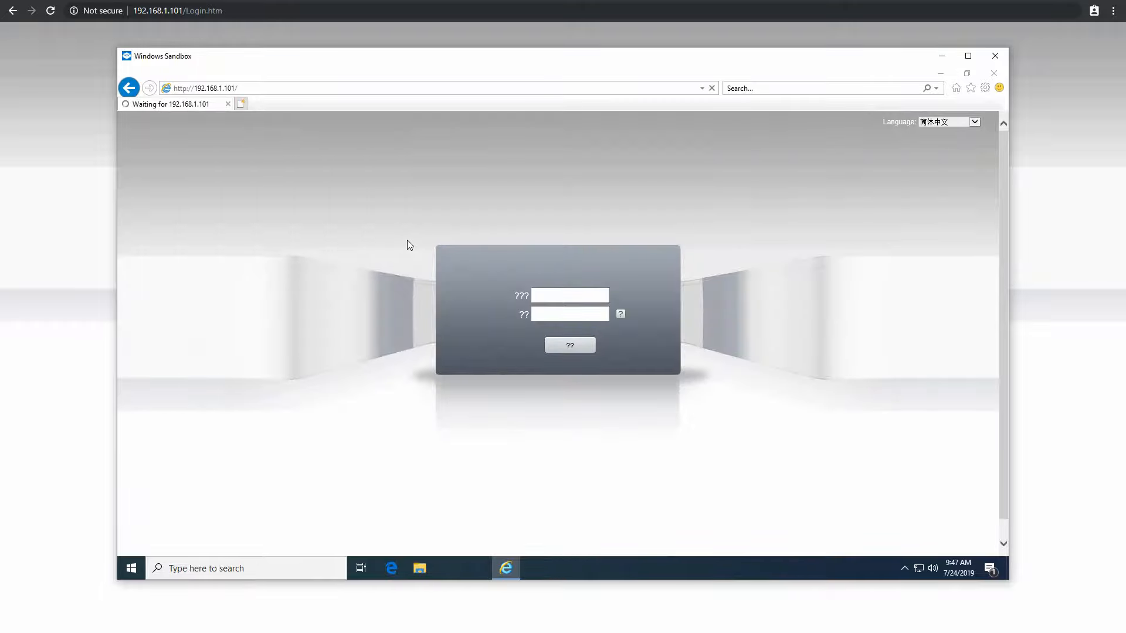
# Switch the login language to English and sign in as user admin
pyautogui.click(945, 122)
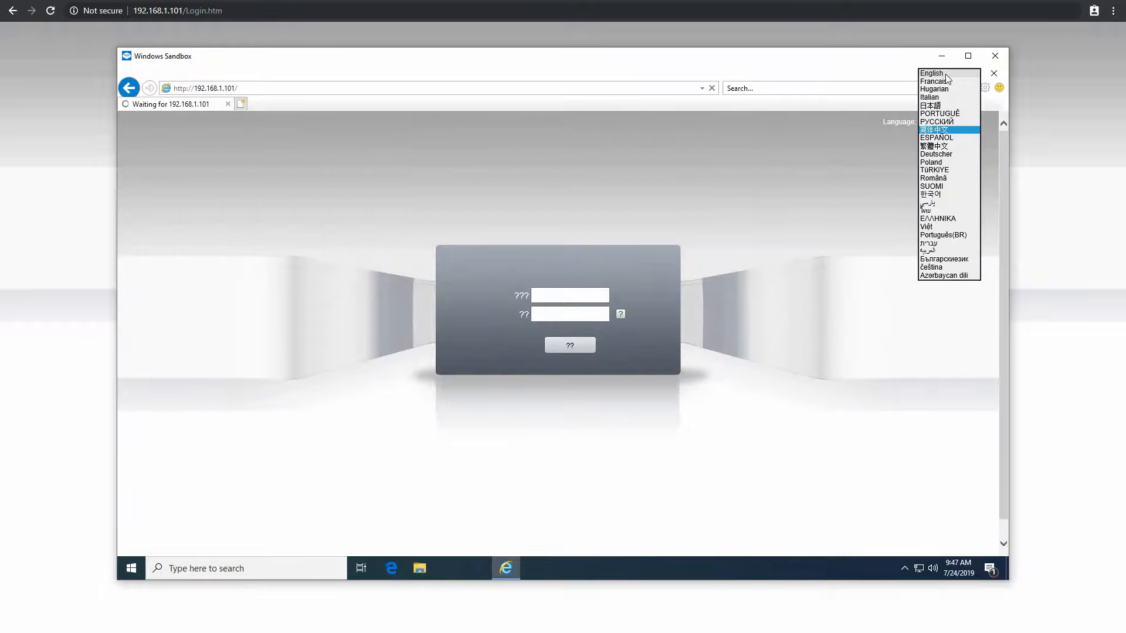
pyautogui.click(945, 73)
pyautogui.click(584, 295)
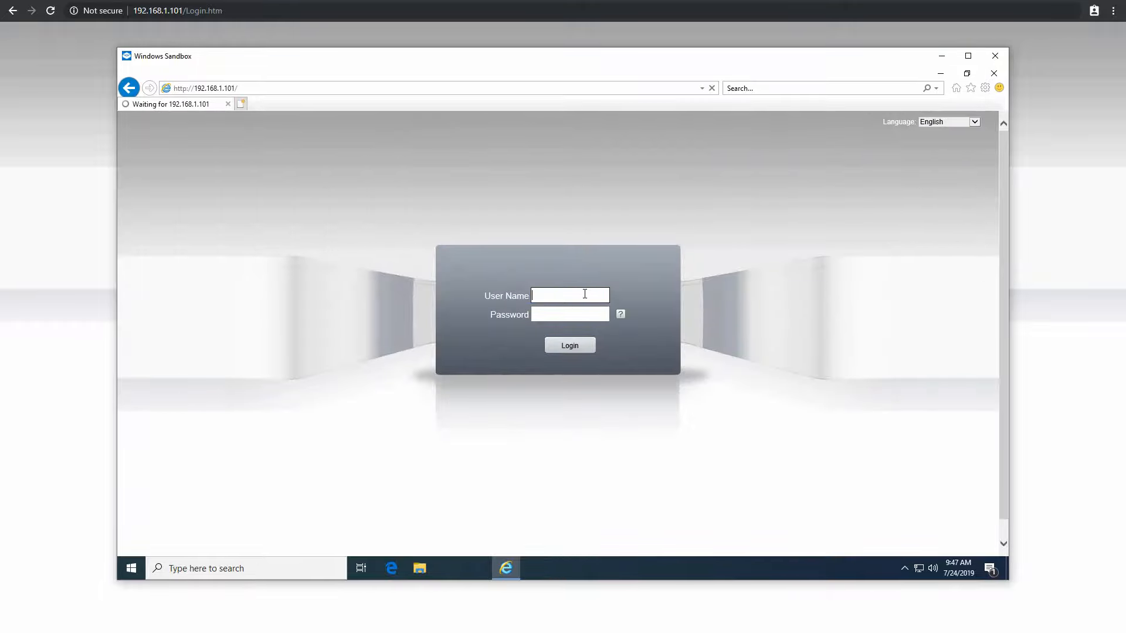
pyautogui.write('admin')
pyautogui.click(566, 314)
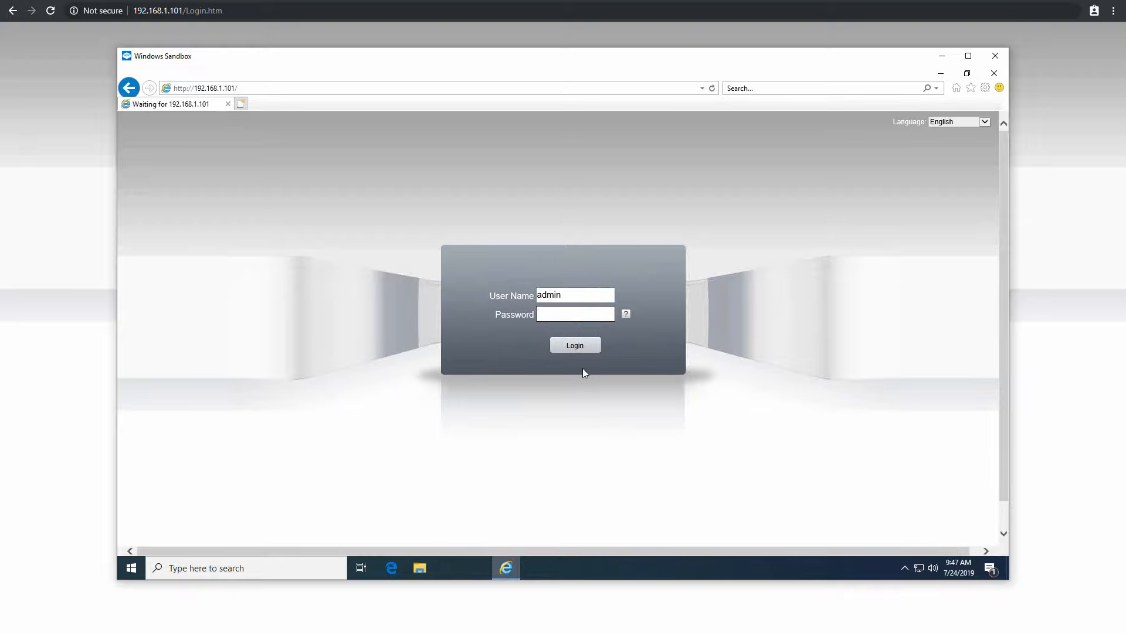
pyautogui.click(578, 346)
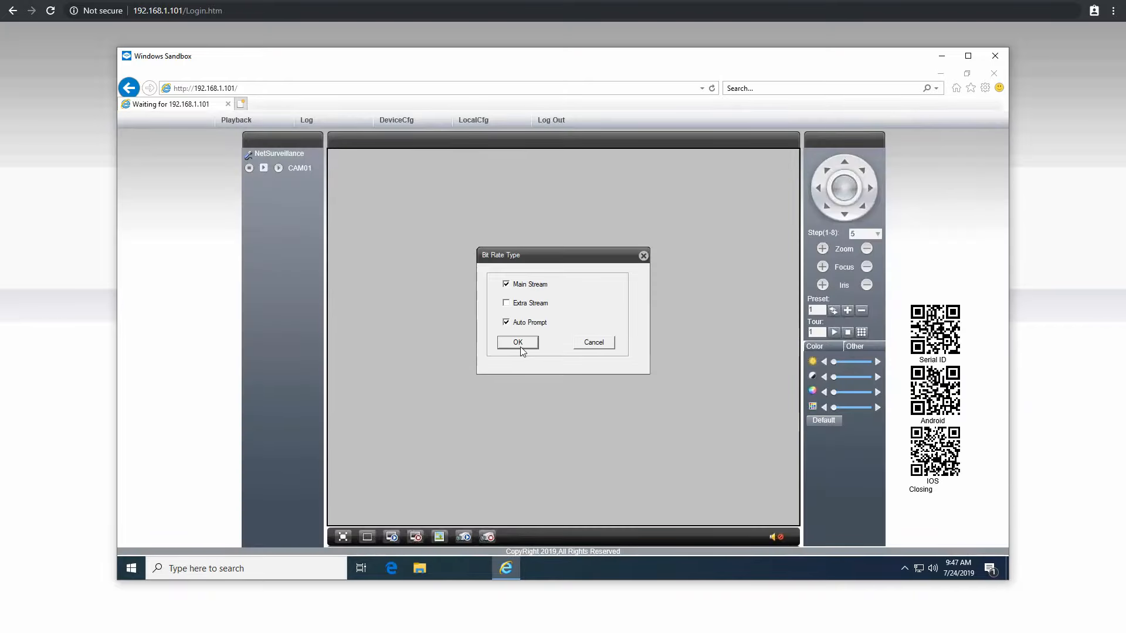
# Confirm the main stream, then view DeviceCfg's System General settings and cancel out
pyautogui.click(528, 344)
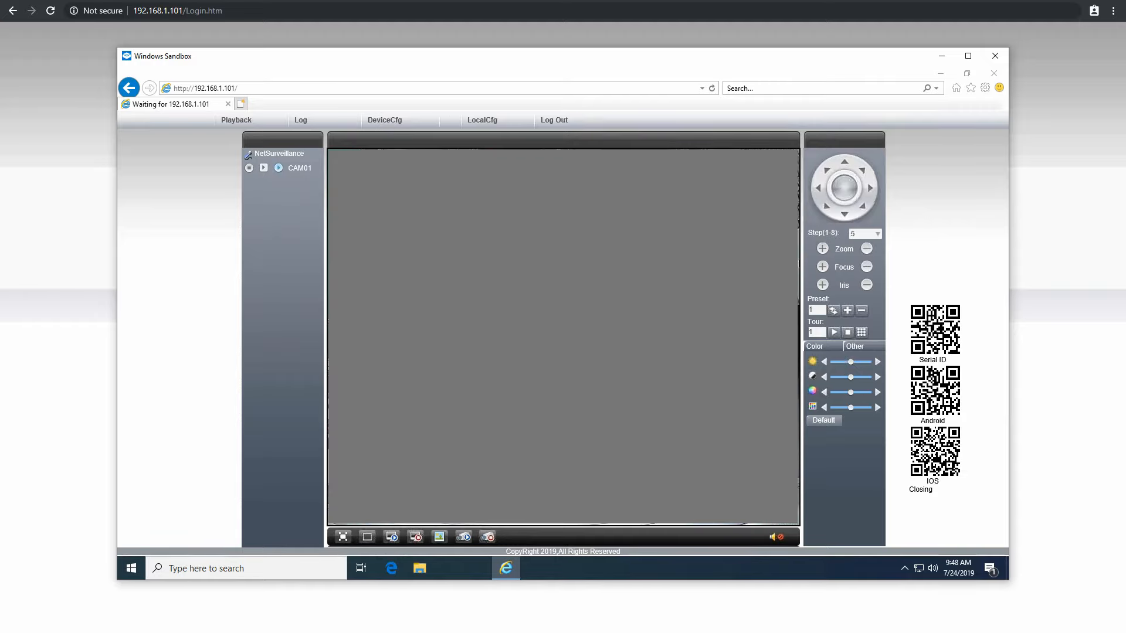
pyautogui.click(385, 120)
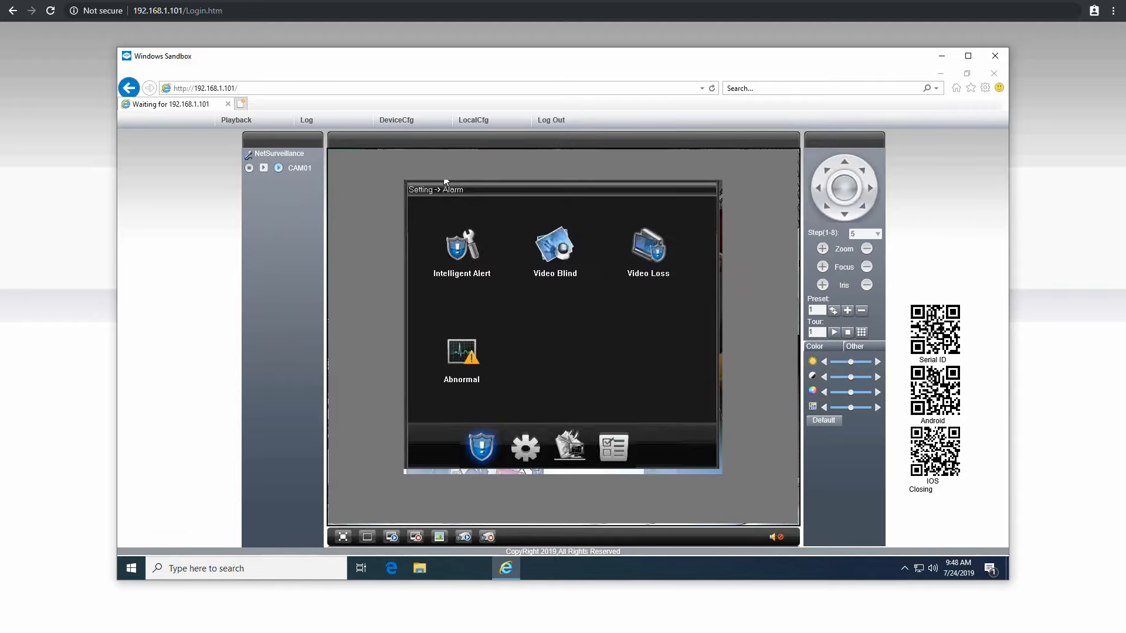
pyautogui.click(521, 451)
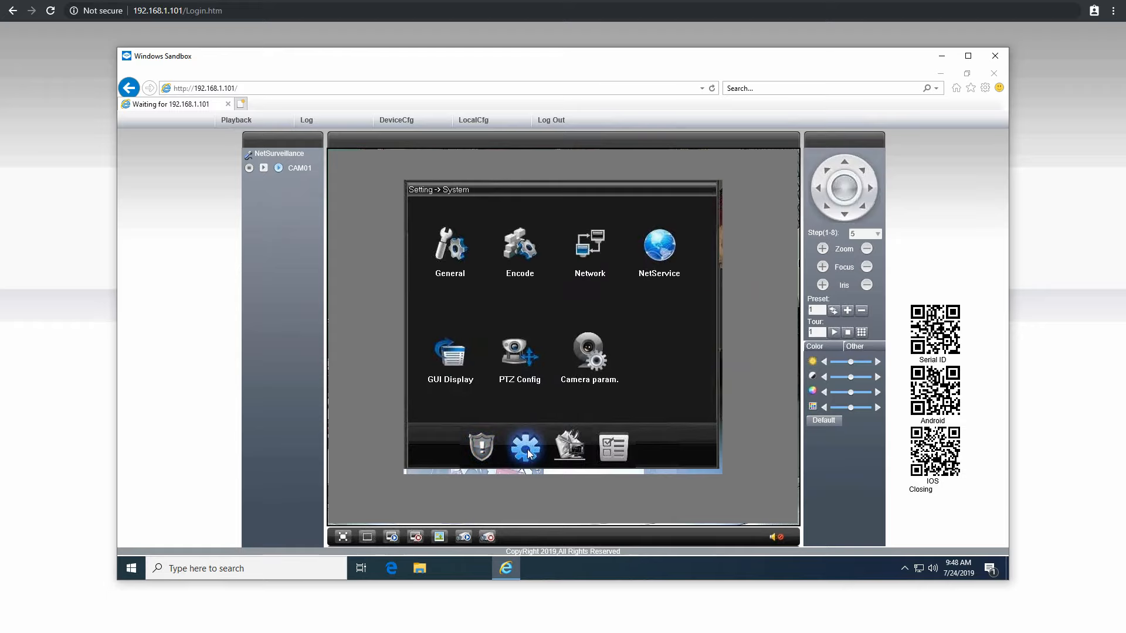
pyautogui.click(453, 254)
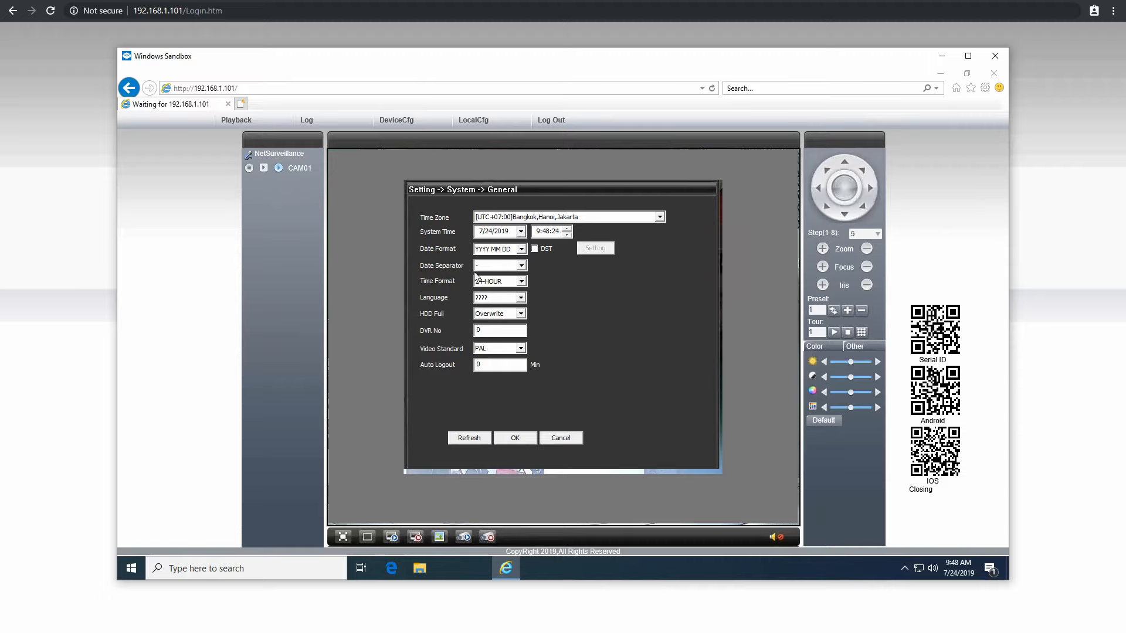
pyautogui.click(561, 440)
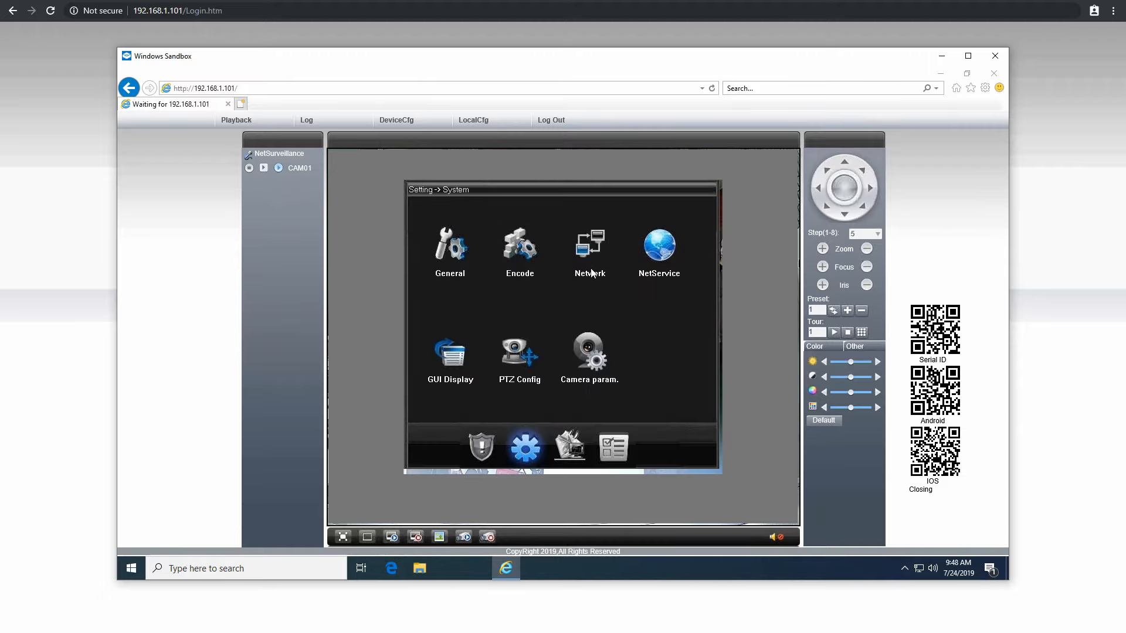
# Open the Network page, cancel, then open Camera param. and cancel
pyautogui.click(586, 252)
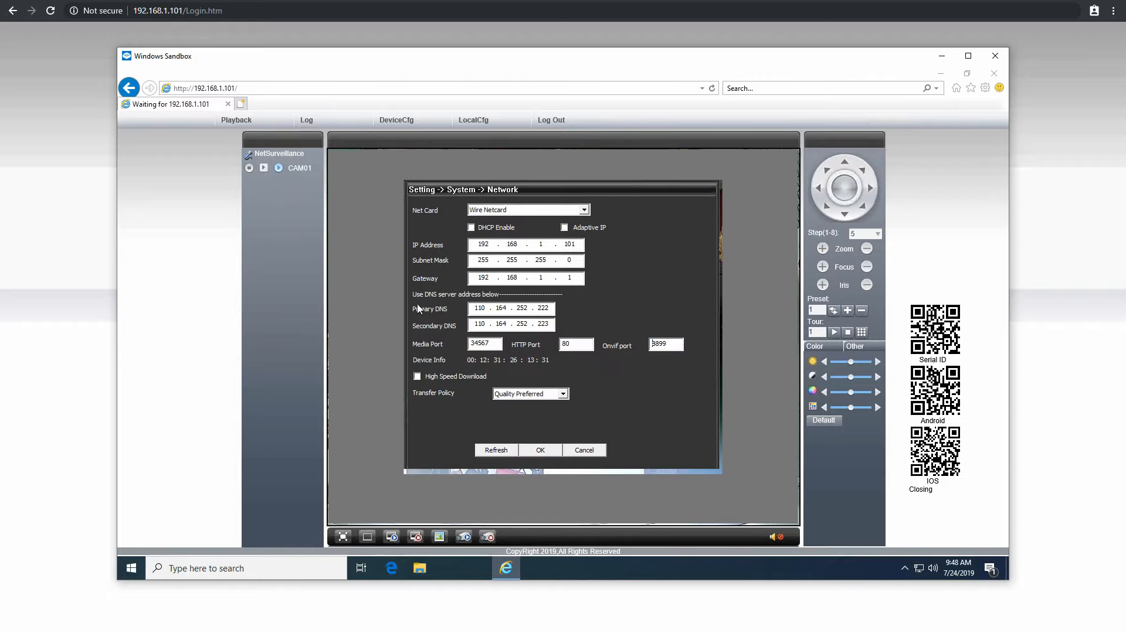
pyautogui.click(588, 451)
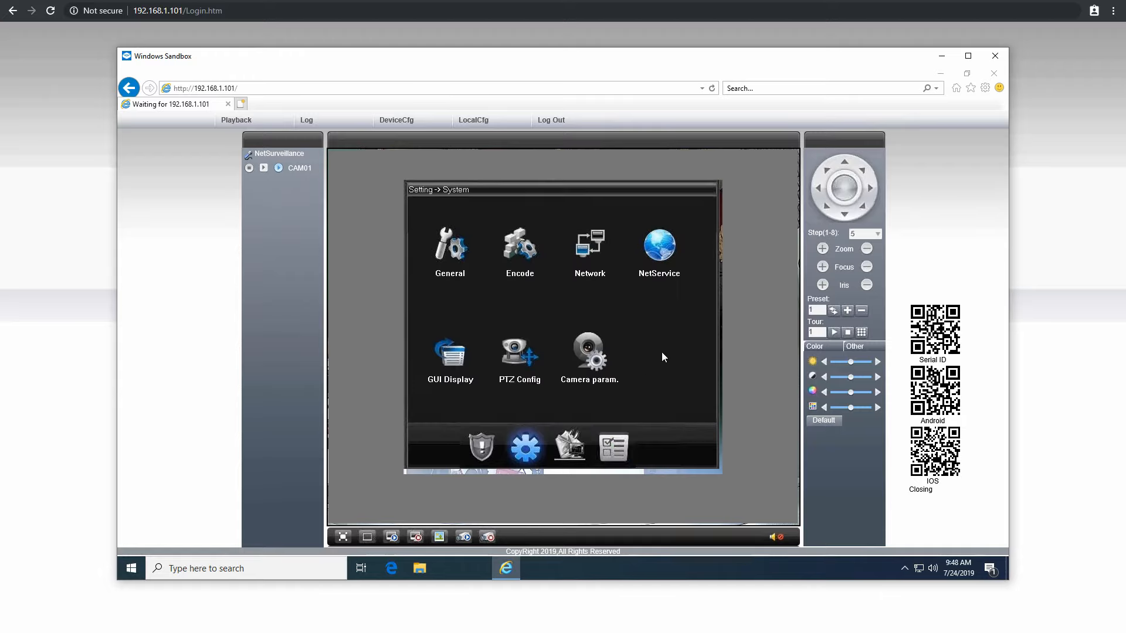
pyautogui.click(596, 357)
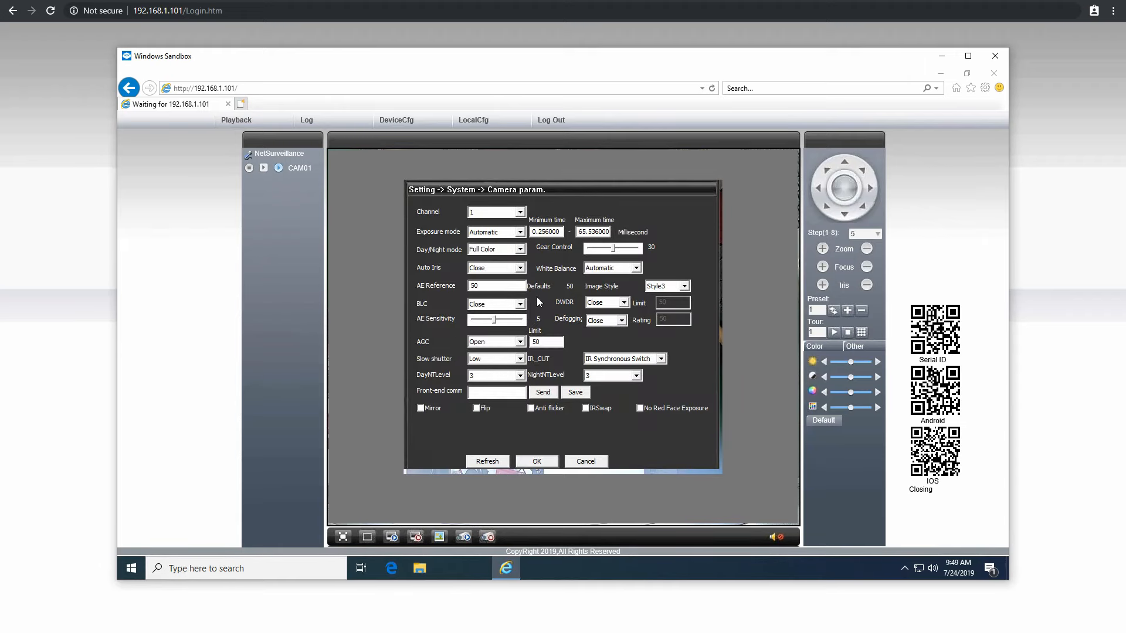
pyautogui.click(584, 461)
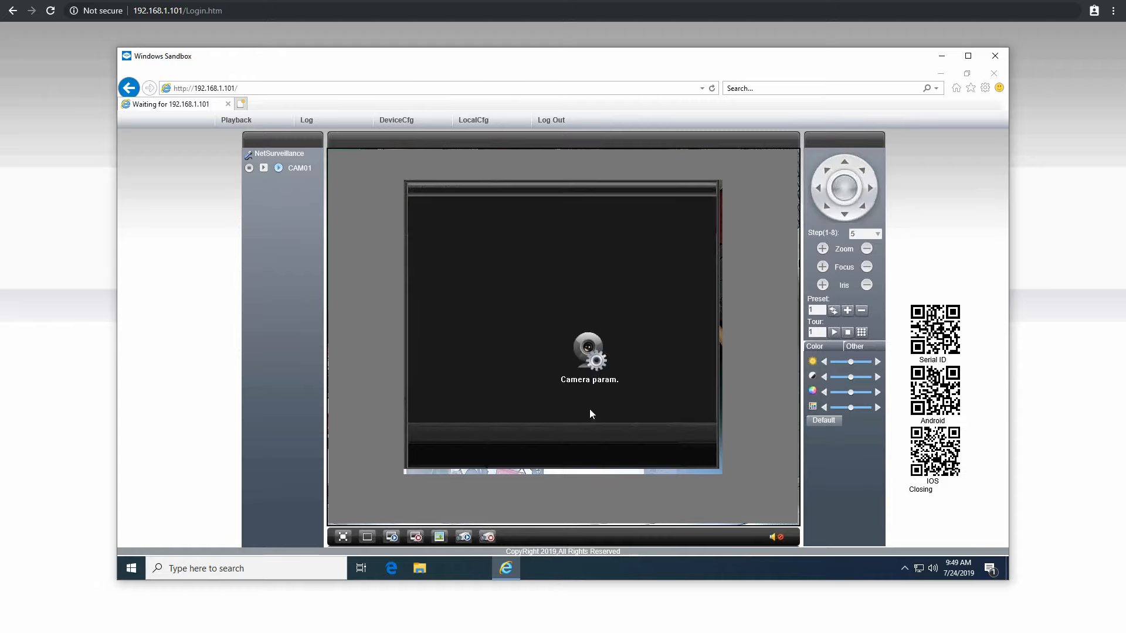
# Switch to the Advanced group, view the Account user list, then cancel out
pyautogui.click(569, 447)
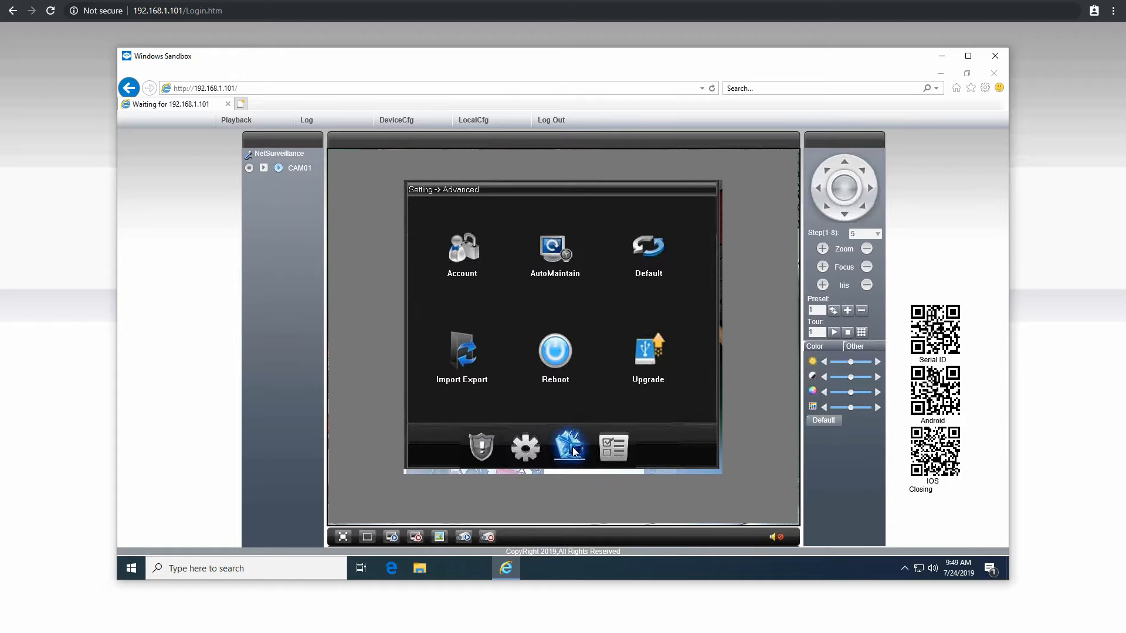
pyautogui.click(463, 255)
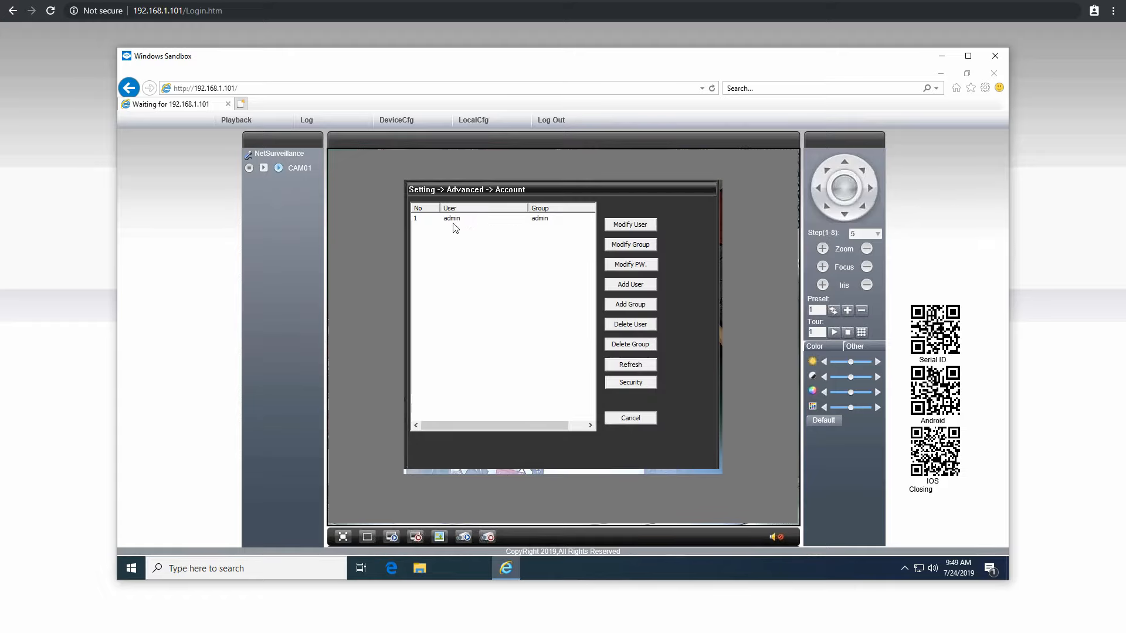
pyautogui.click(630, 418)
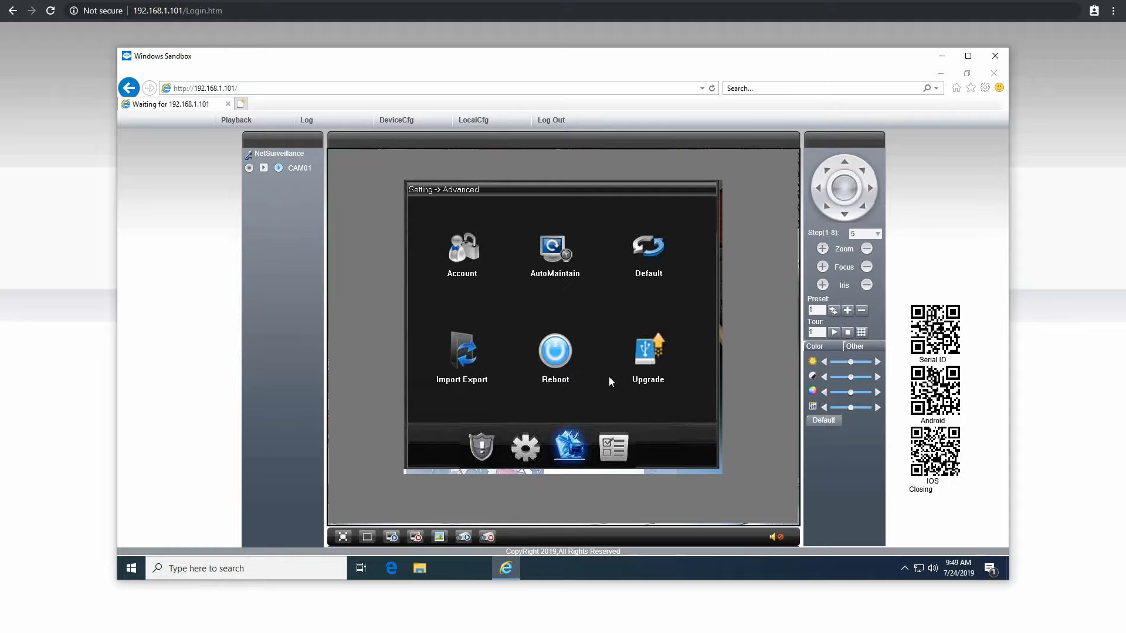